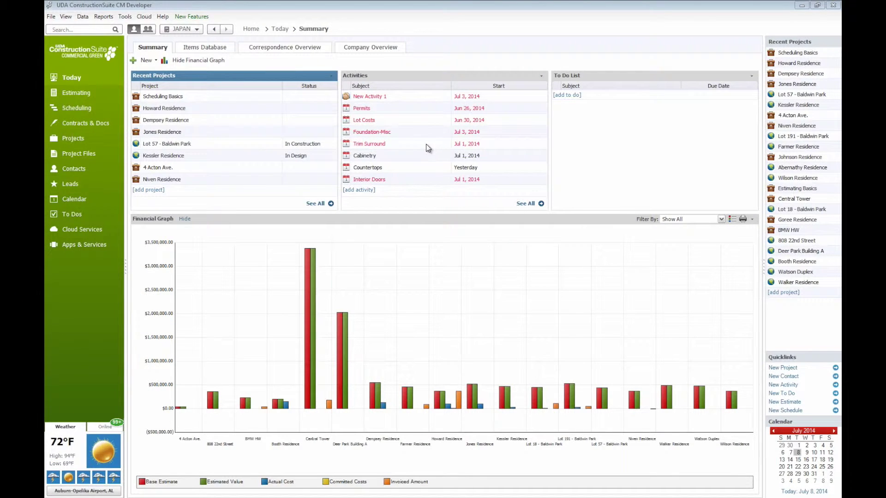
Step: Open the OnPlan Scheduling page from the left navigation bar
click(81, 111)
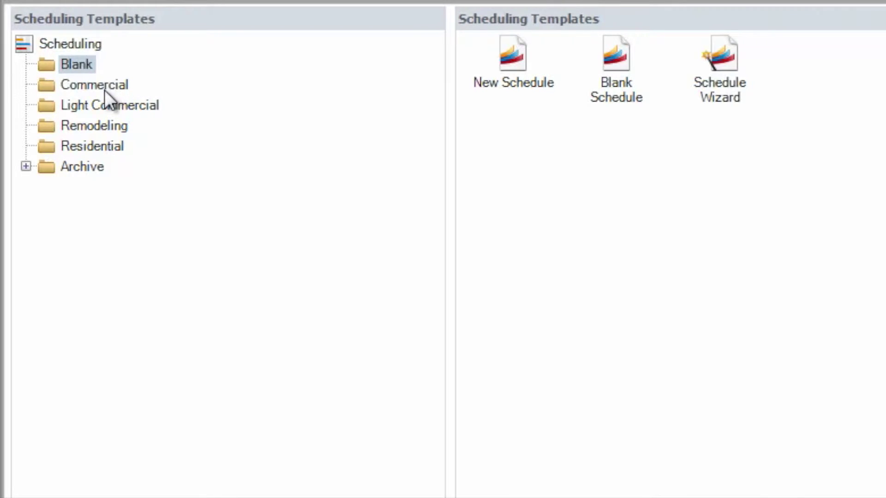
Step: Browse the Commercial, Light Commercial, Remodeling and Residential template folders, then dismiss Harbor Ridge's context menu
click(105, 90)
click(103, 110)
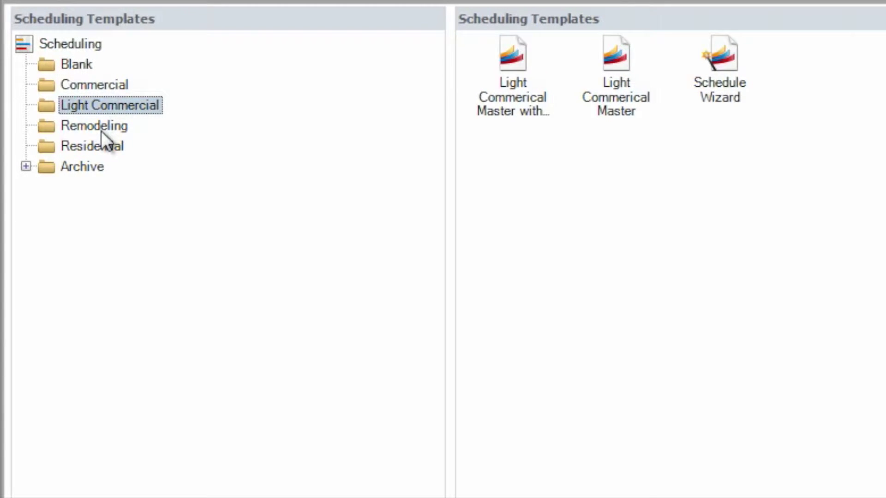
click(101, 131)
click(101, 148)
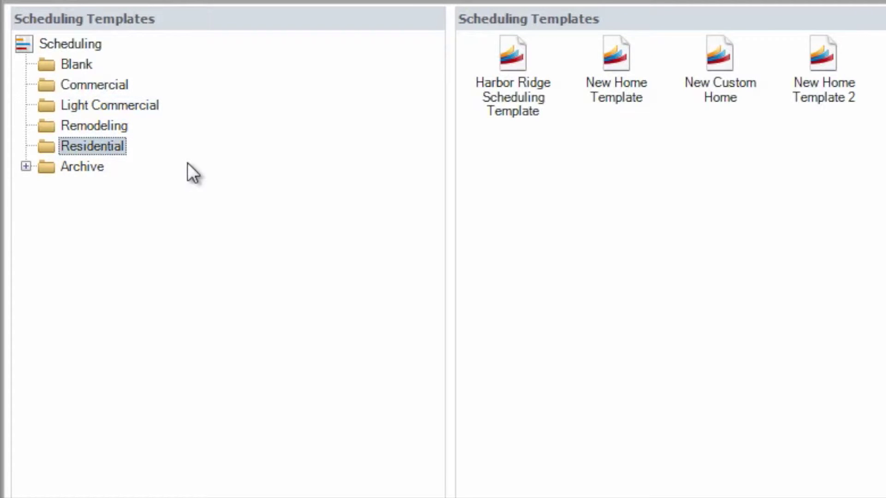
right_click(516, 61)
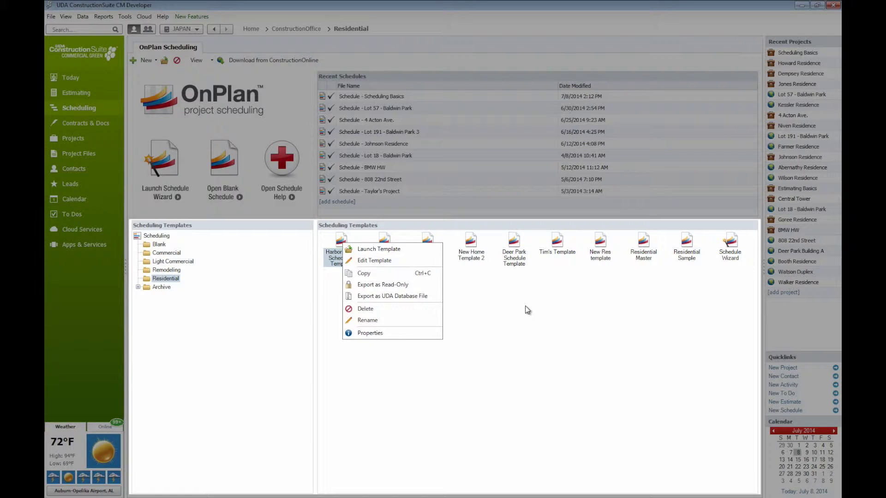
click(526, 305)
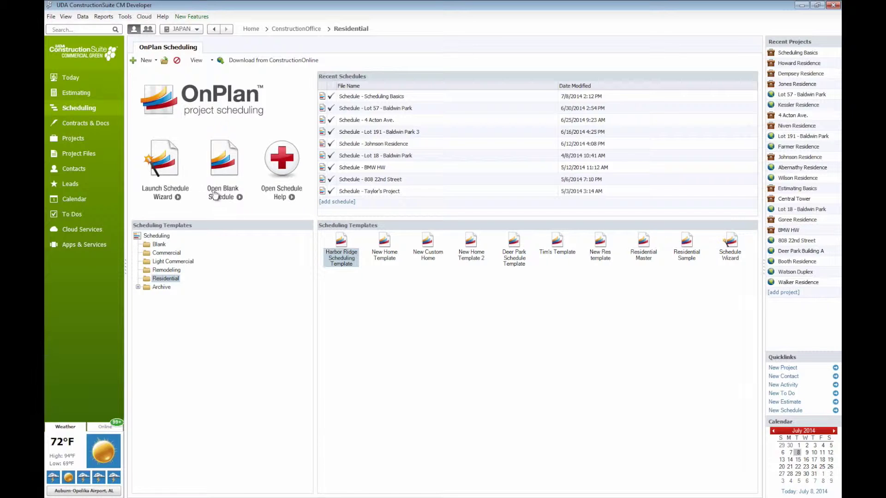
Step: Create a schedule with the Schedule Wizard from the predefined New Schedule template, keeping default options
click(162, 183)
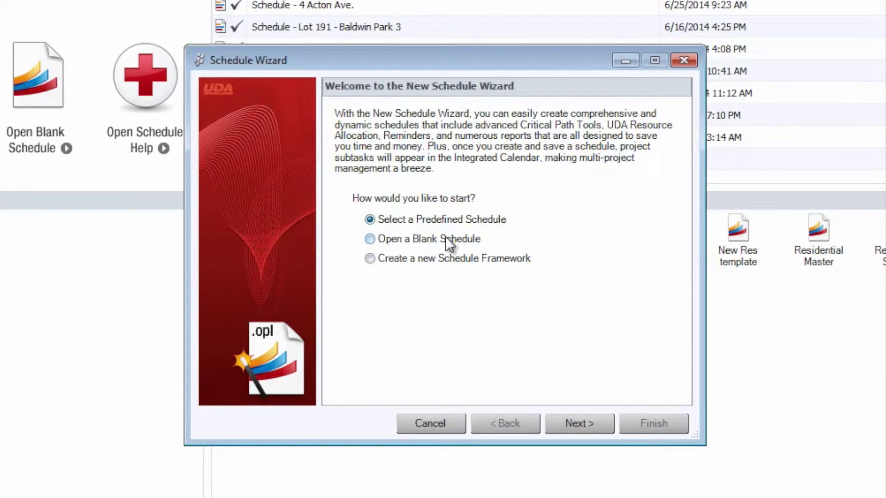
click(585, 427)
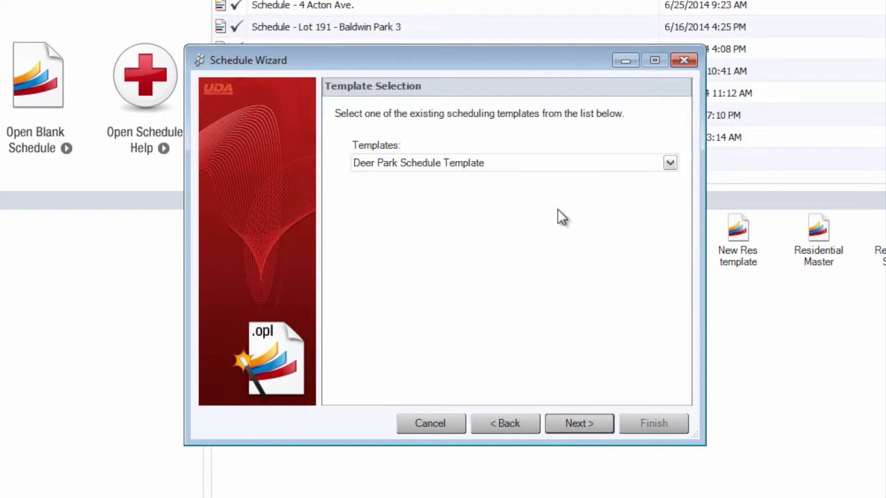
click(559, 166)
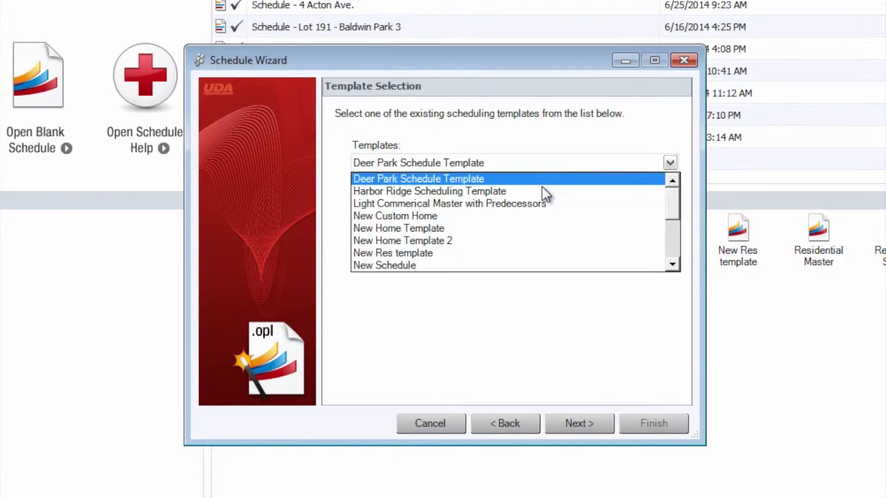
click(533, 264)
click(584, 421)
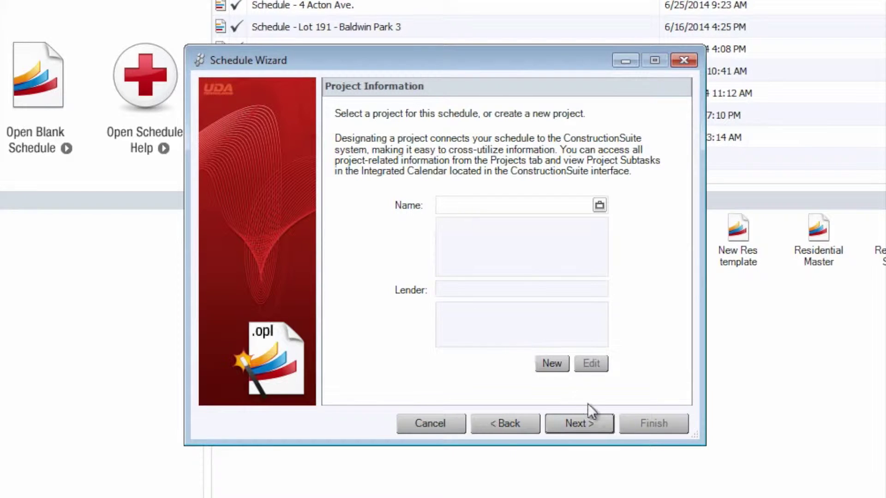
click(598, 421)
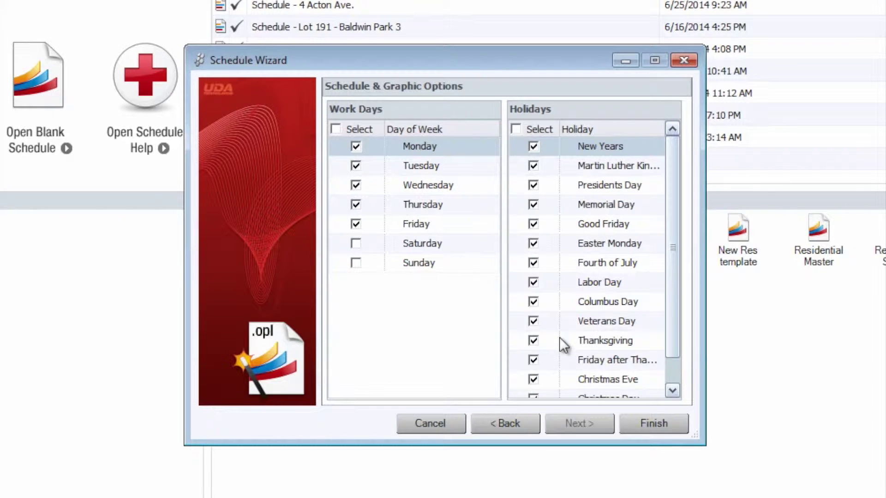
click(674, 430)
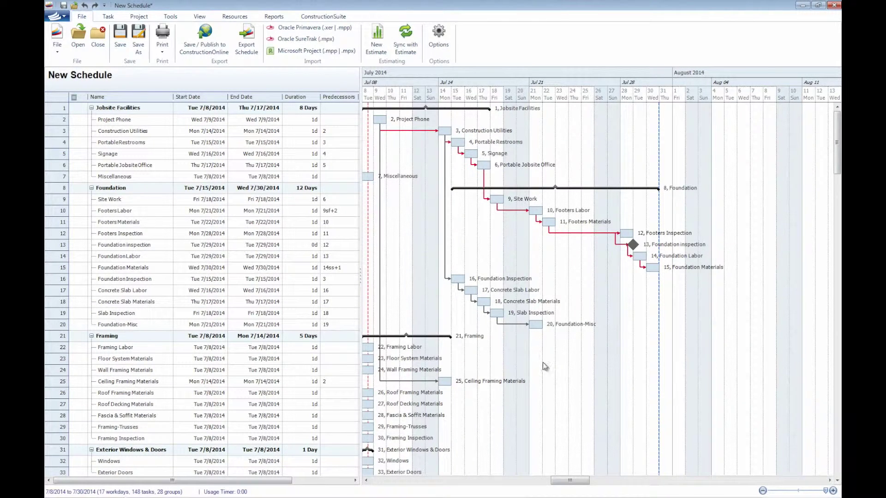
drag(580, 481, 561, 473)
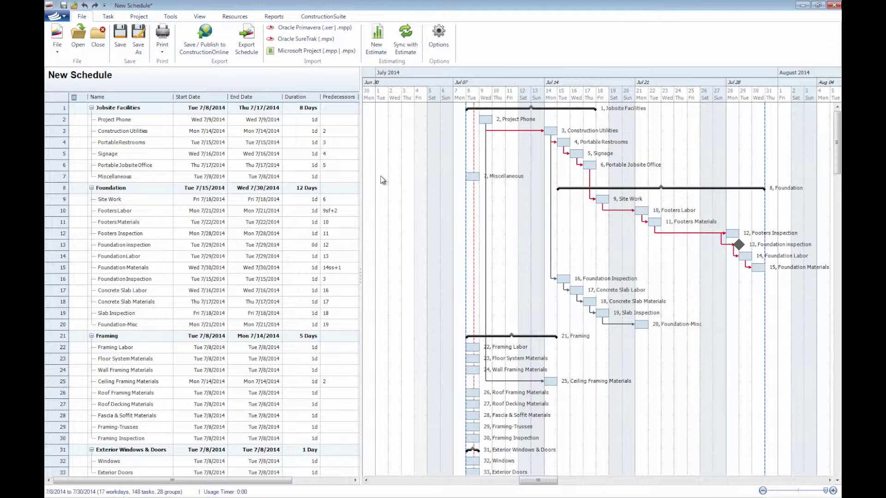
Step: Set Site Work's duration to 5 days
click(299, 200)
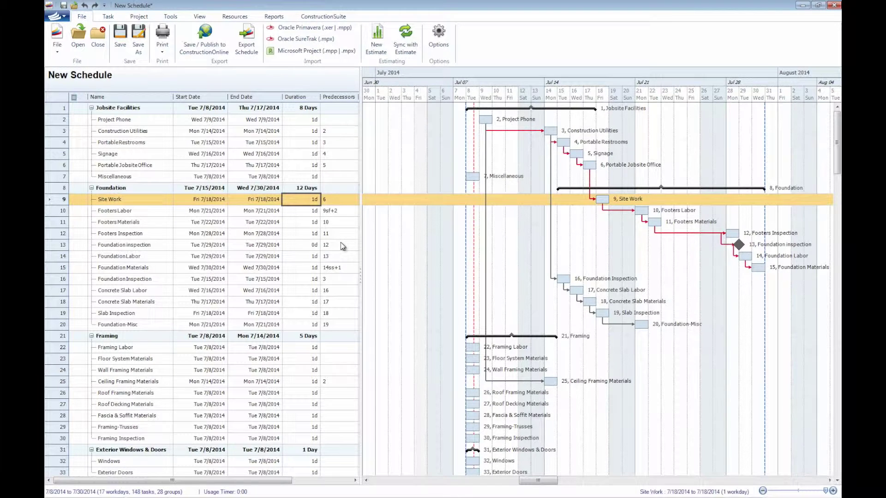
text(5)
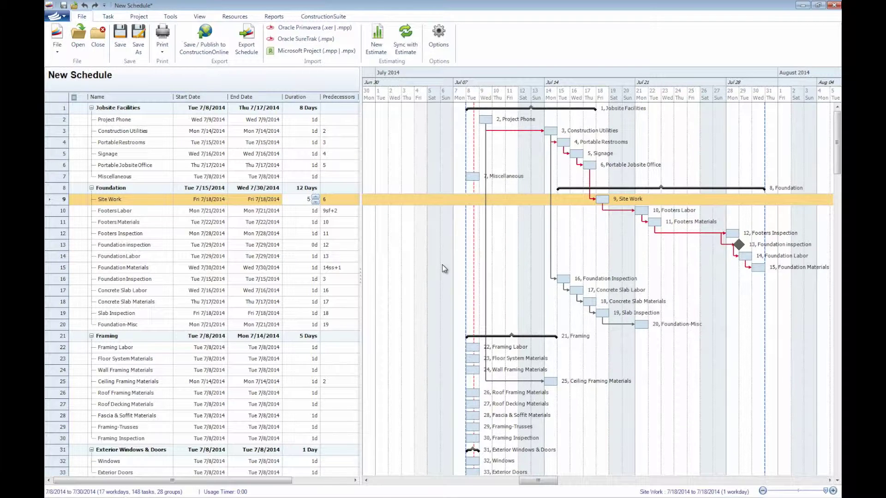
key(Return)
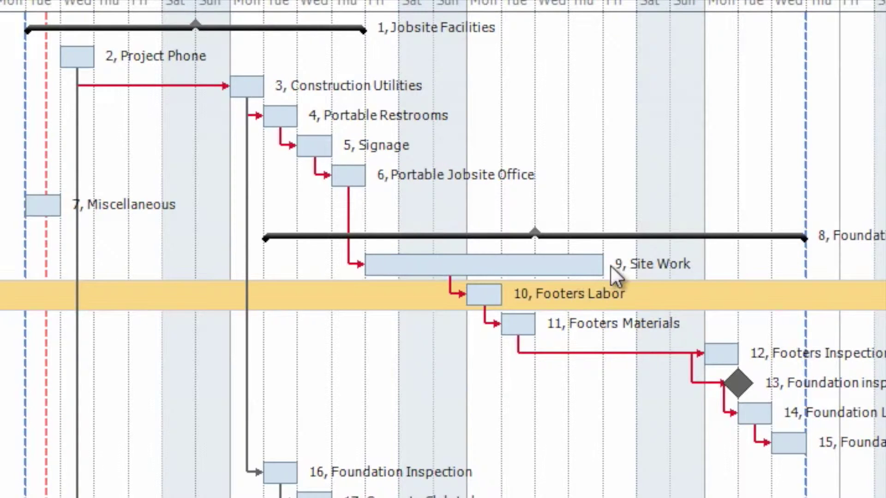
Step: Shorten Site Work's Gantt bar and move it to run Mon 7/21 to Tue 7/22
click(604, 274)
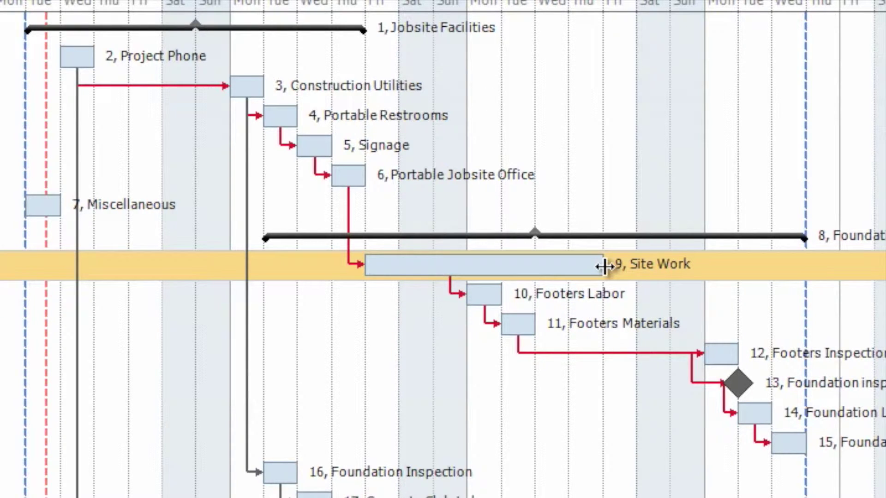
drag(604, 266, 503, 265)
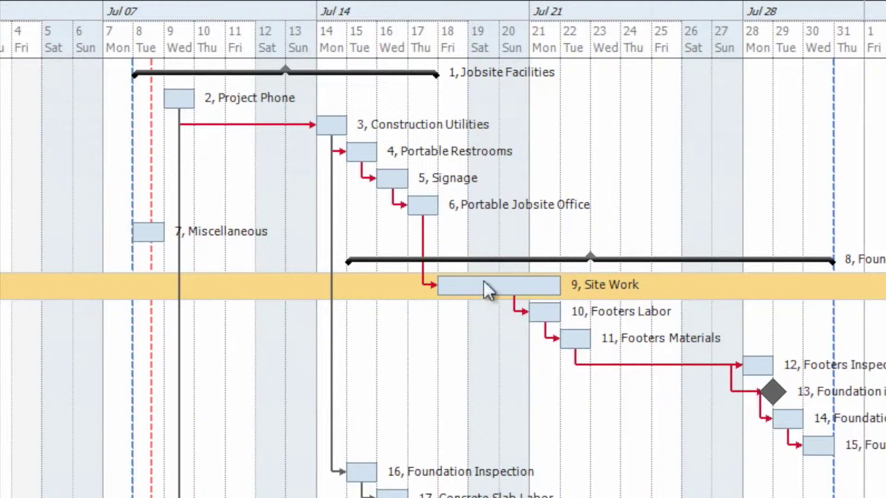
drag(479, 300, 567, 314)
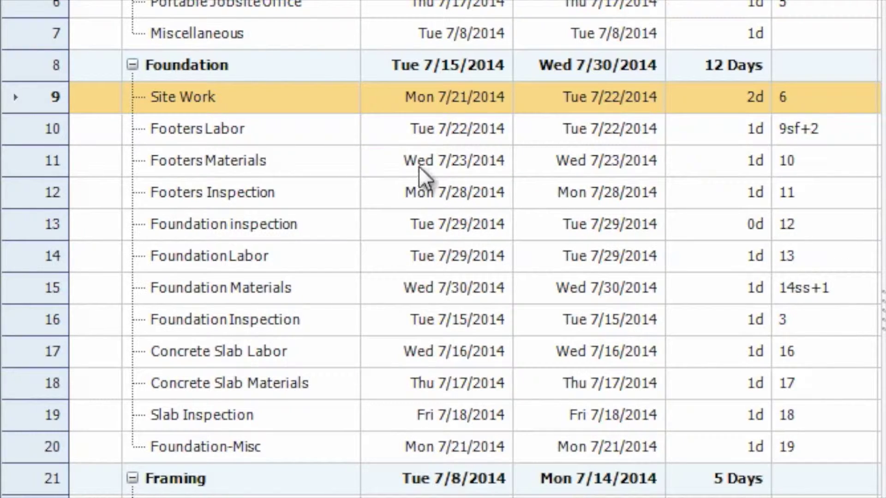
Step: Add New Task (1) below Footers Materials and insert a New Group
right_click(368, 161)
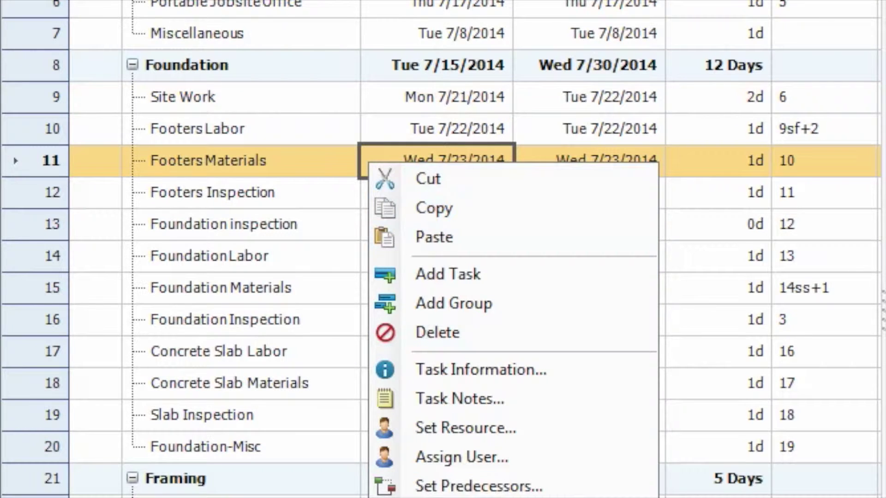
click(499, 273)
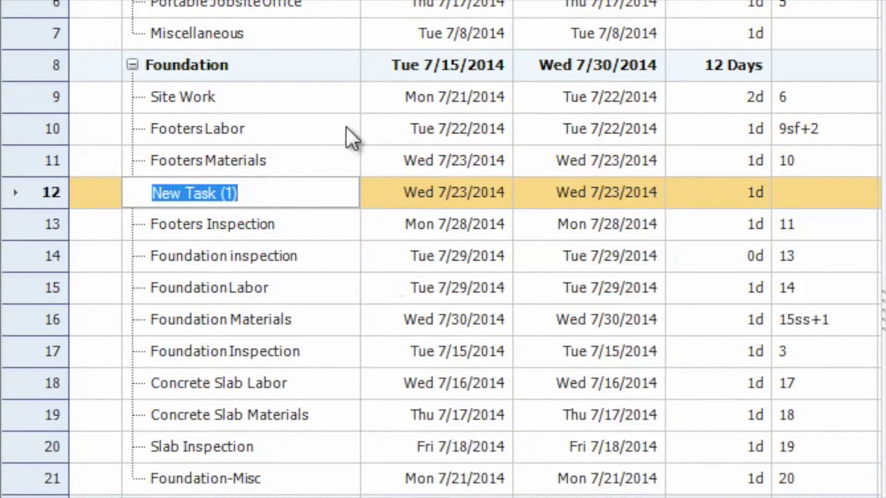
right_click(347, 128)
click(478, 275)
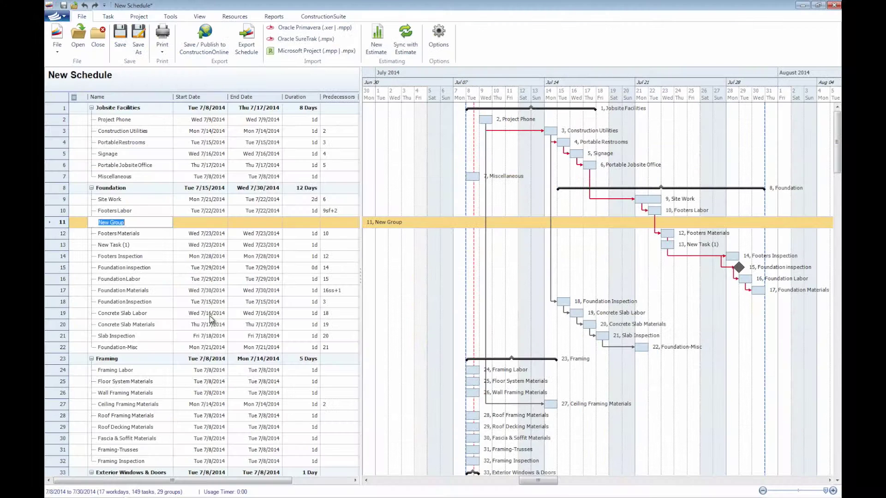
Step: Outdent the New Group out of Foundation so it sits just above Framing
click(186, 232)
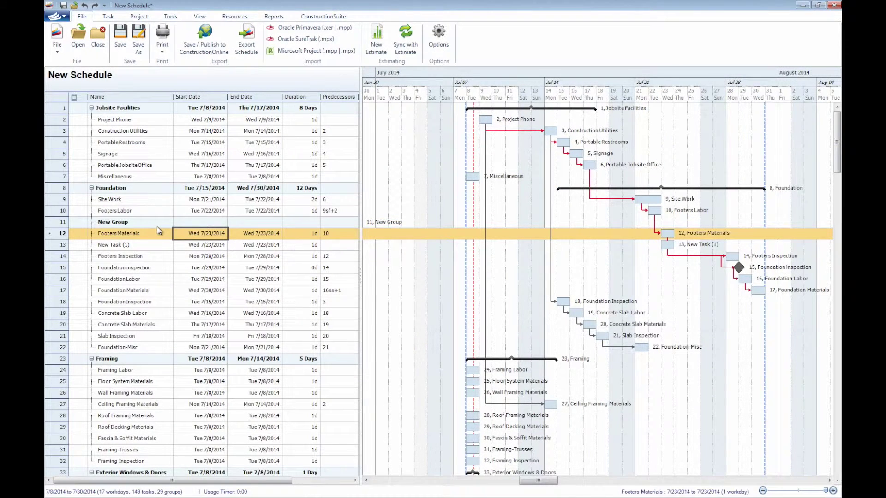
click(157, 224)
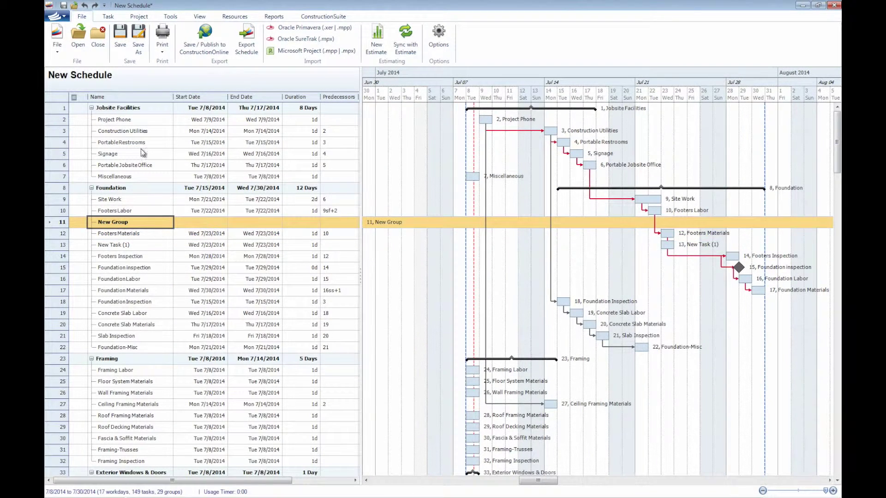
click(108, 16)
click(151, 37)
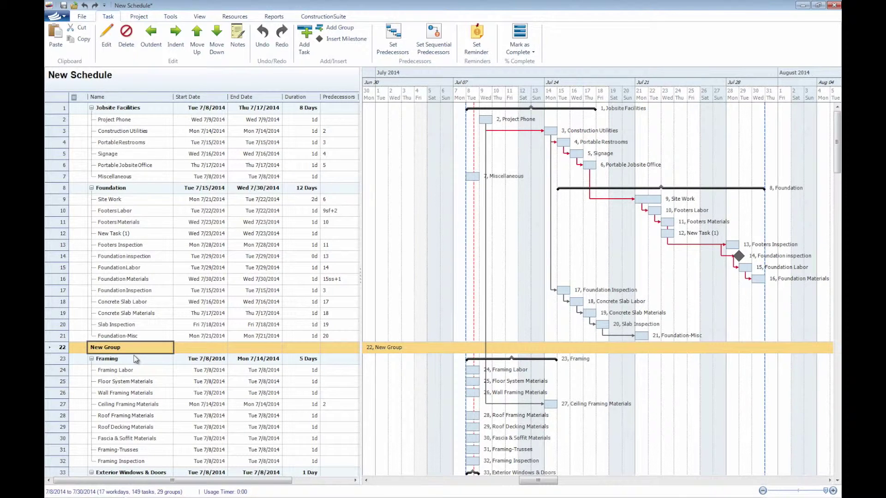
Step: Select the Jobsite Facilities group and Foundation inspection, then widen the task grid to reveal Add New Column
click(147, 109)
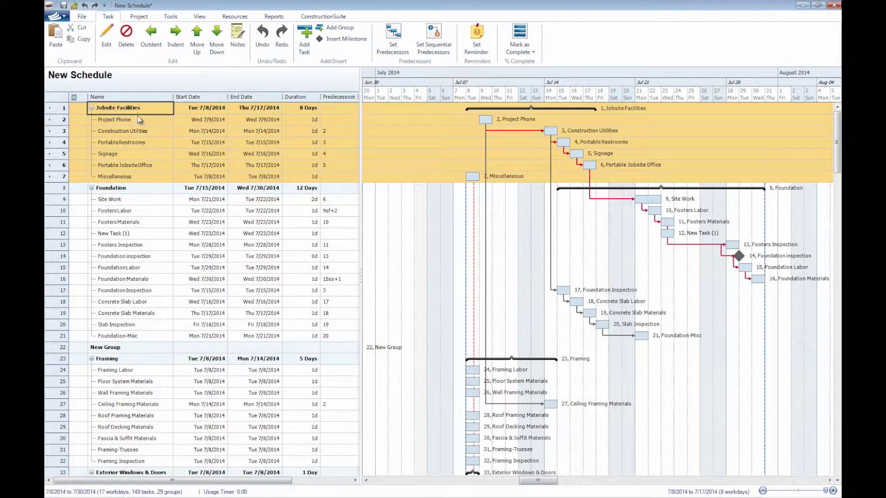
click(162, 146)
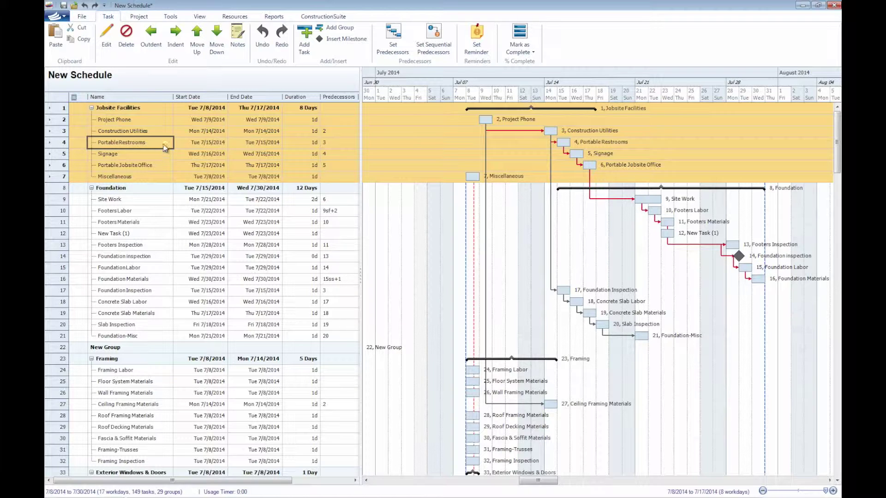
click(157, 111)
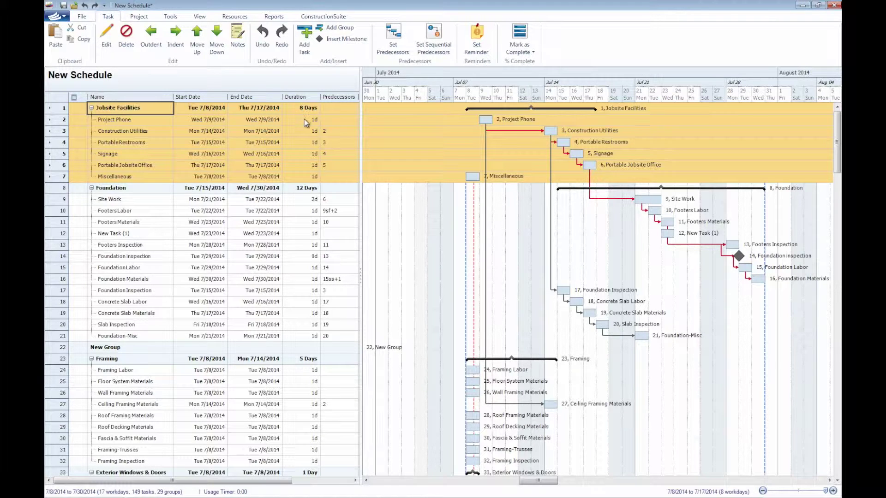
click(304, 157)
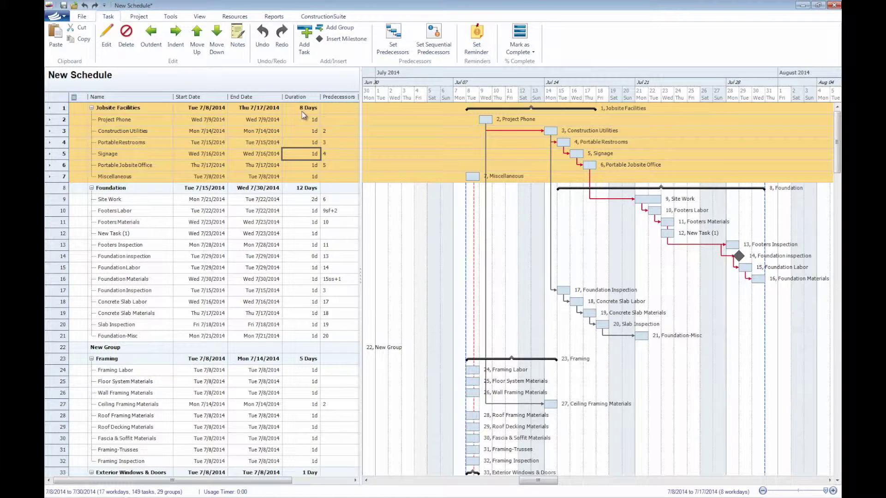
click(287, 256)
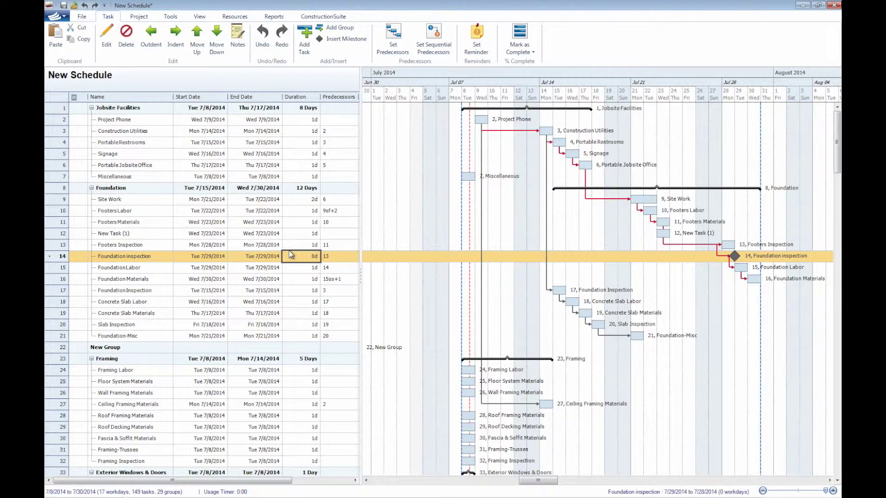
drag(360, 276, 420, 279)
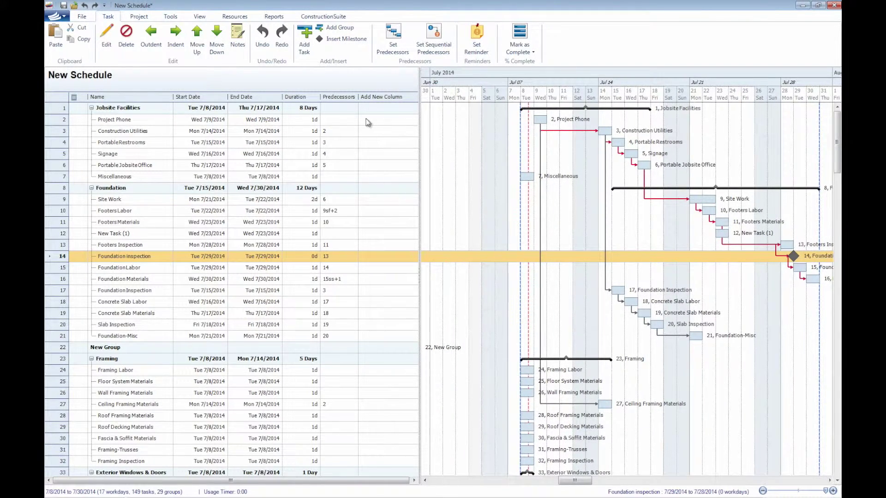
Step: Show the Resources and Percent Complete columns and widen the grid to display them
click(368, 101)
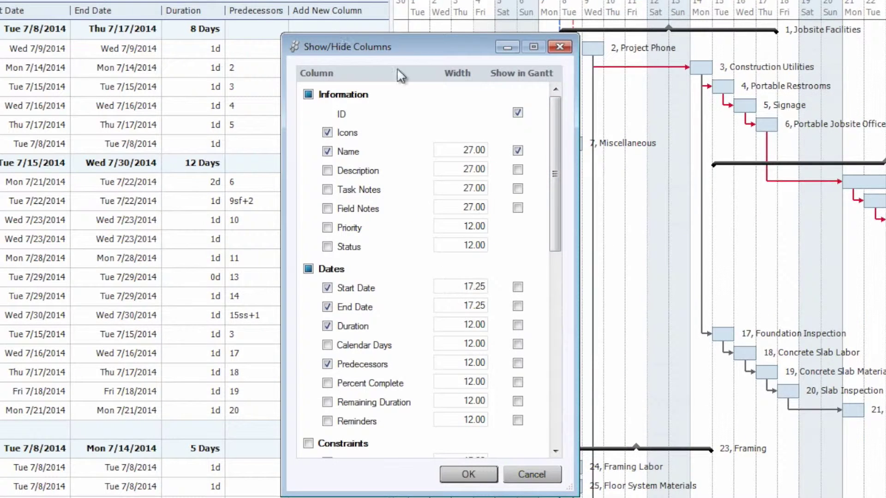
drag(555, 136, 533, 267)
click(327, 218)
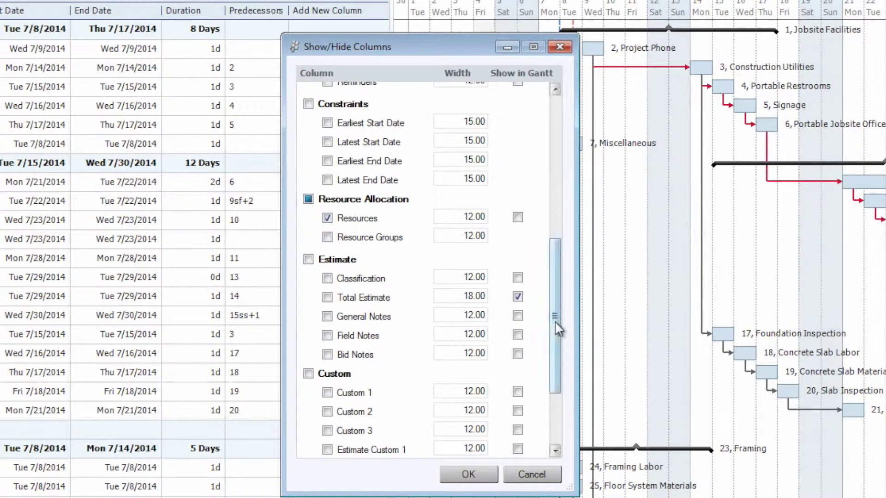
drag(555, 323, 555, 233)
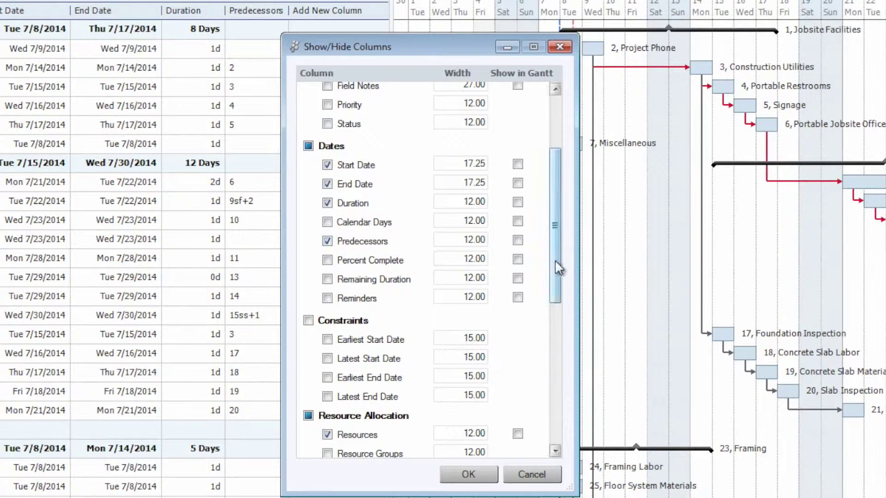
drag(555, 261, 557, 209)
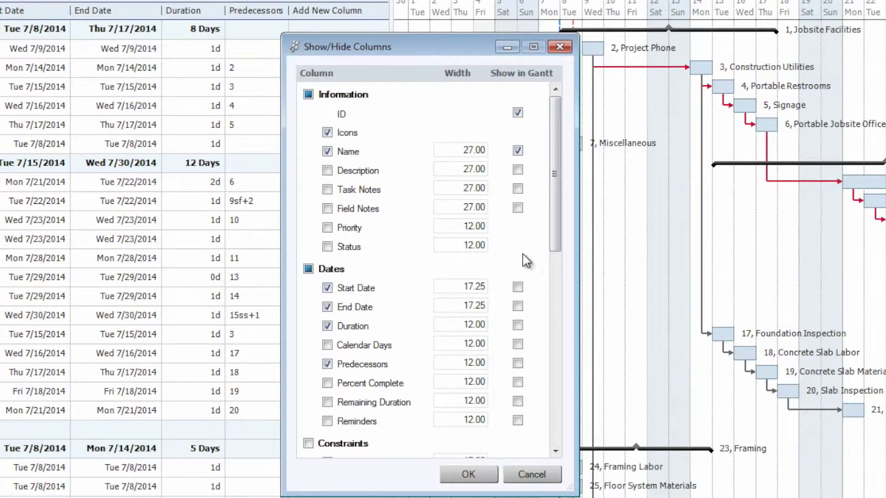
click(327, 383)
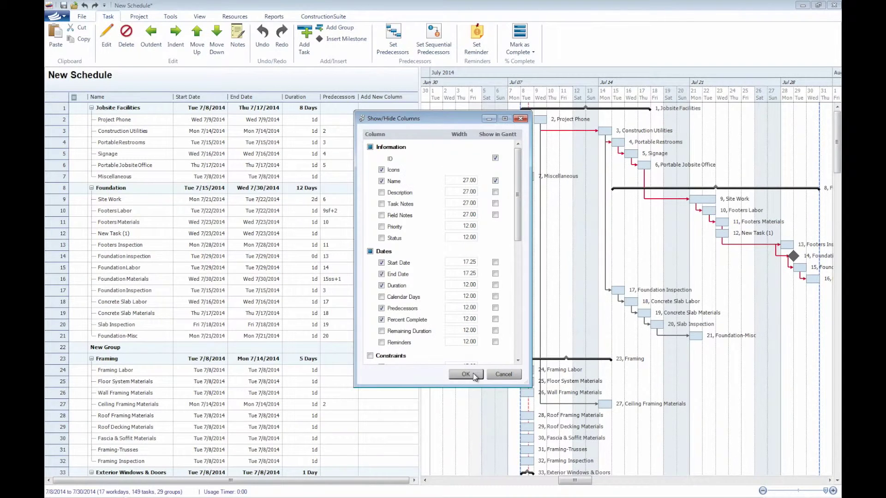
click(468, 474)
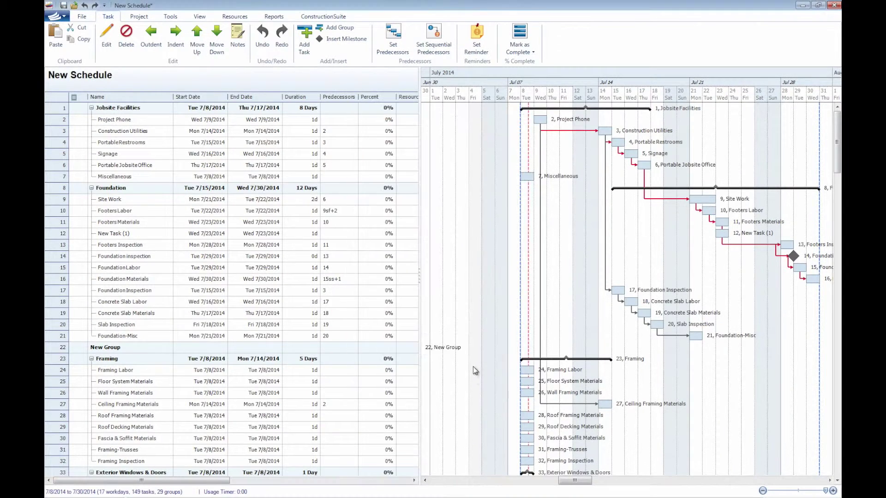
click(418, 279)
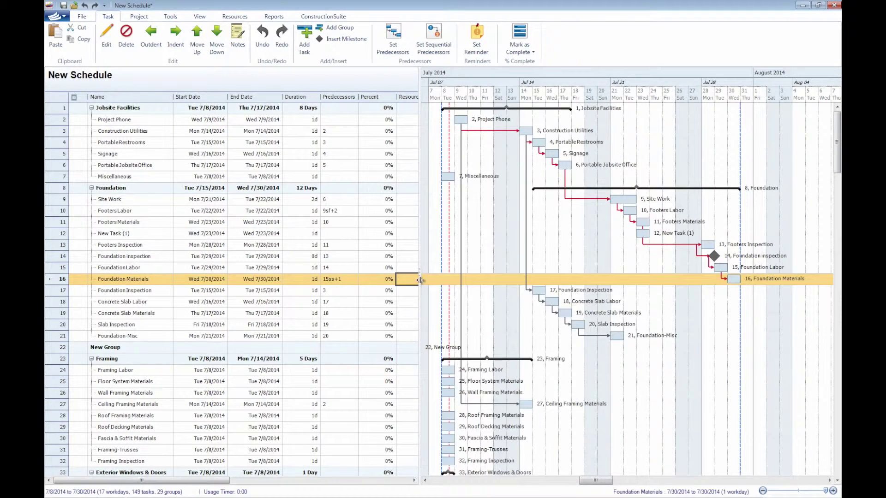
drag(420, 280, 443, 280)
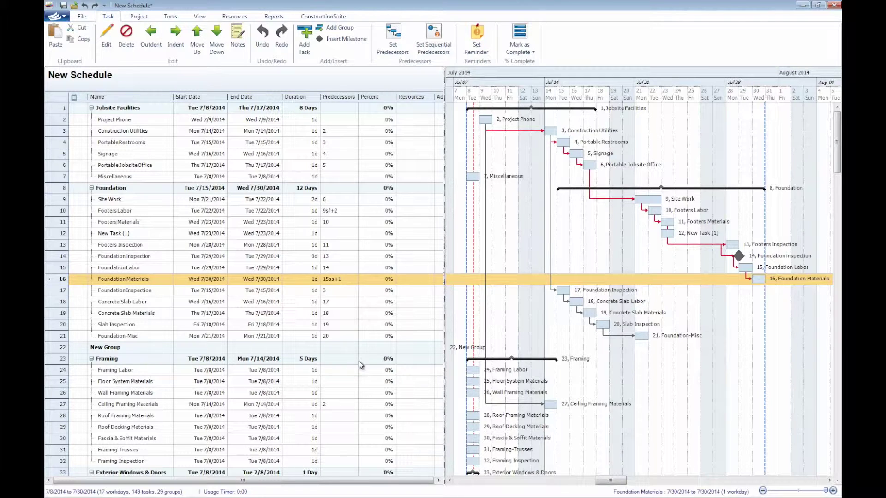
Step: Enter predecessors 24, 25 and 26 for Floor System, Wall Framing and Ceiling Framing Materials
click(352, 393)
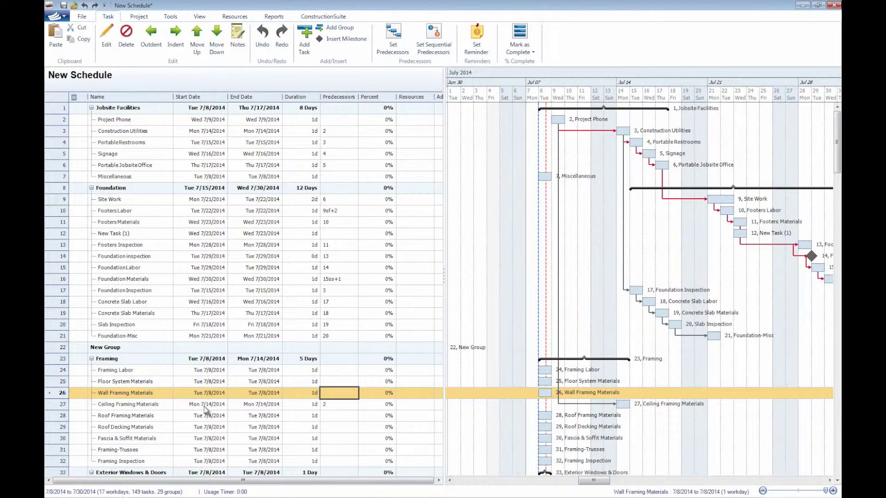
click(345, 382)
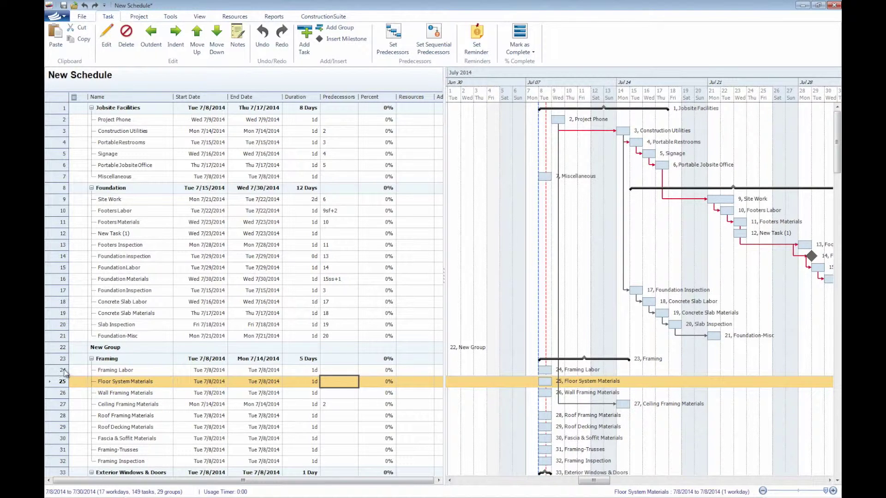
click(343, 382)
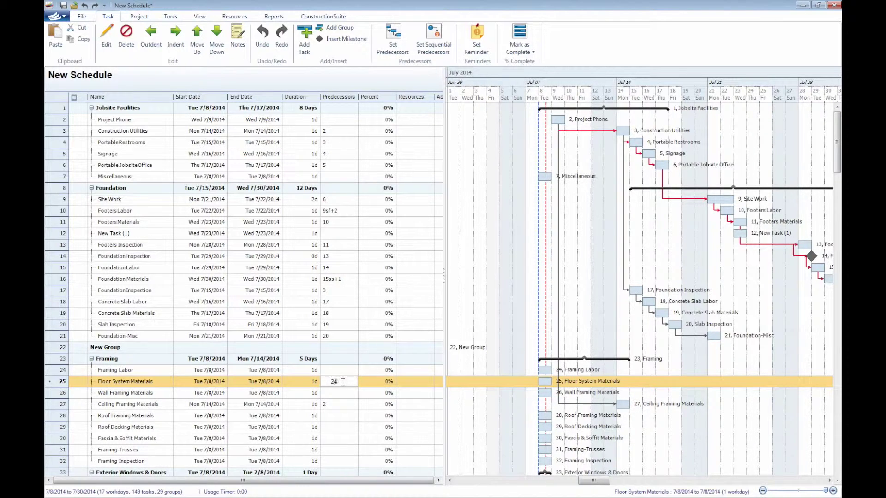
key(Return)
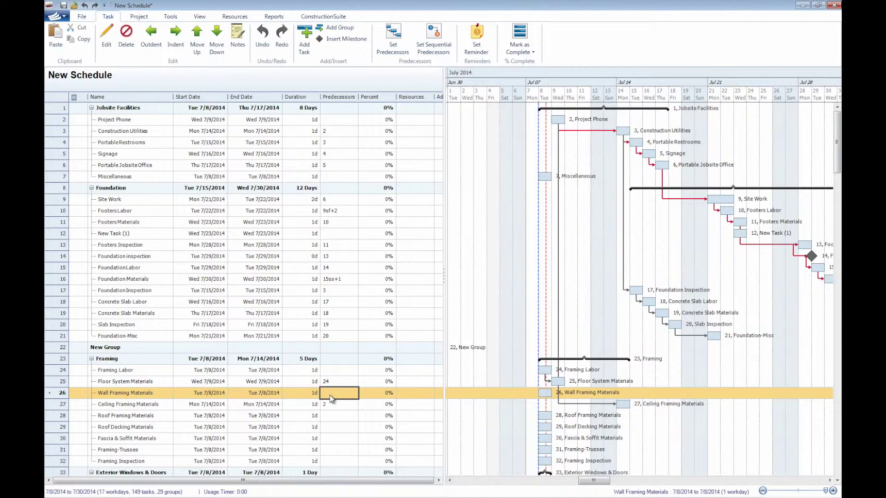
text(25)
key(Return)
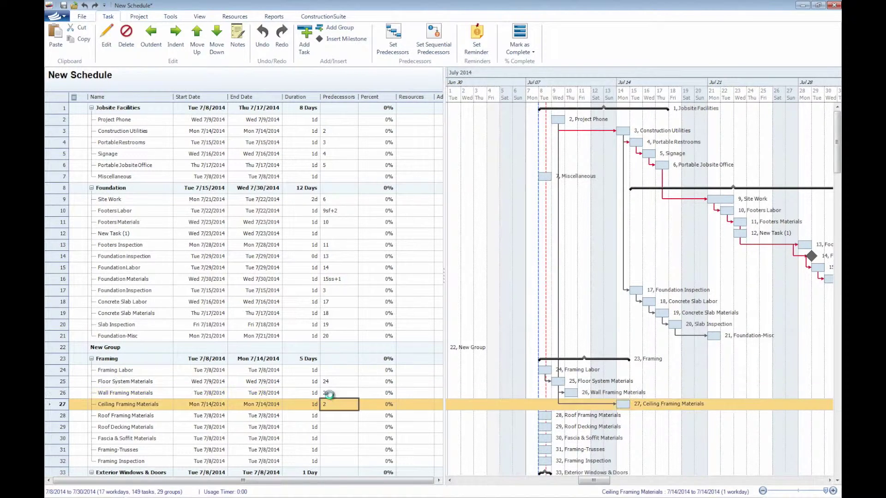
text(25)
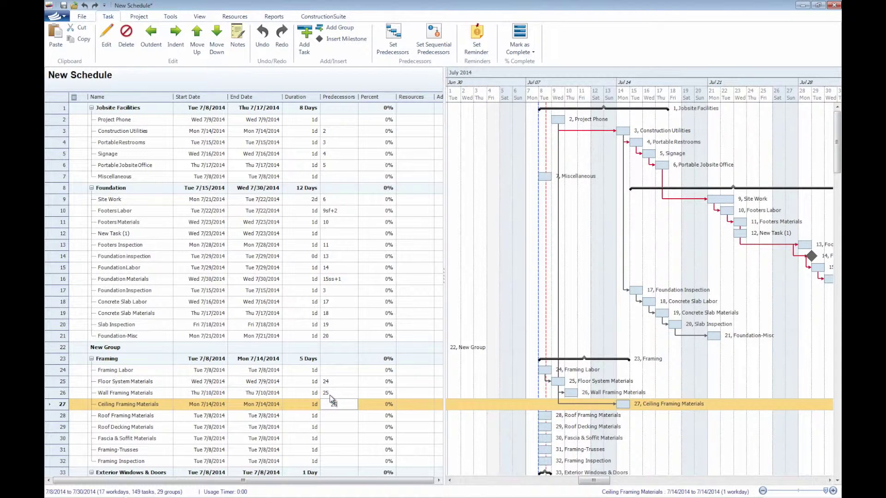
key(Return)
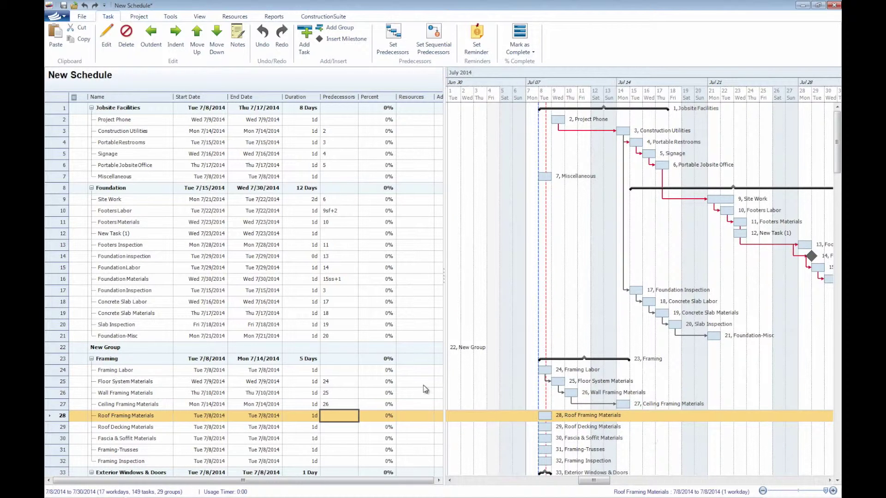
Step: Mark Framing Labor 25%, Floor System Materials 50% and Wall Framing Materials 100% complete
click(393, 373)
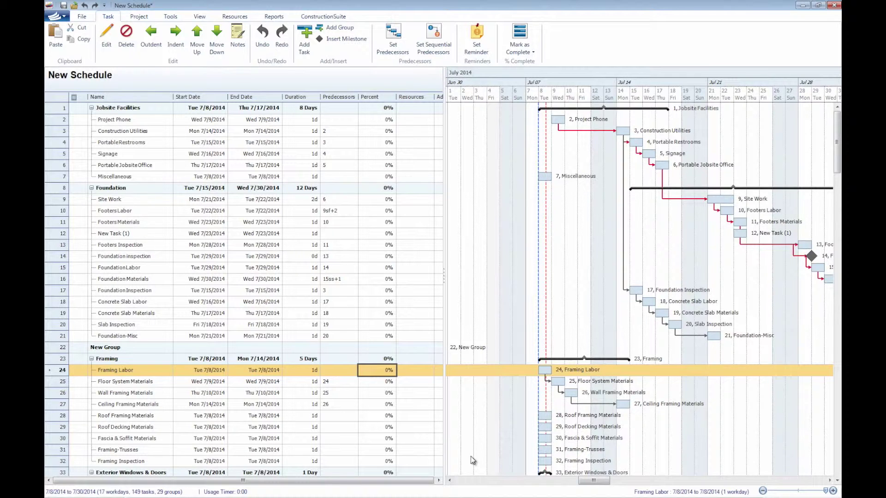
text(25)
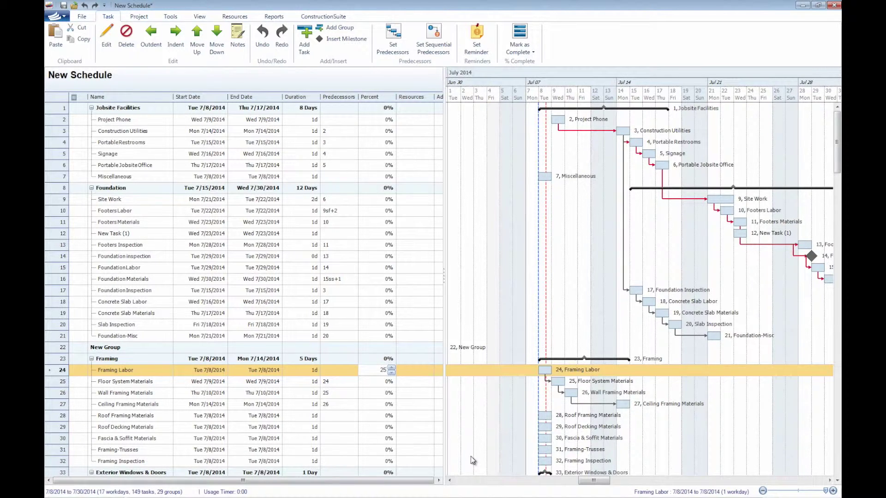
key(Return)
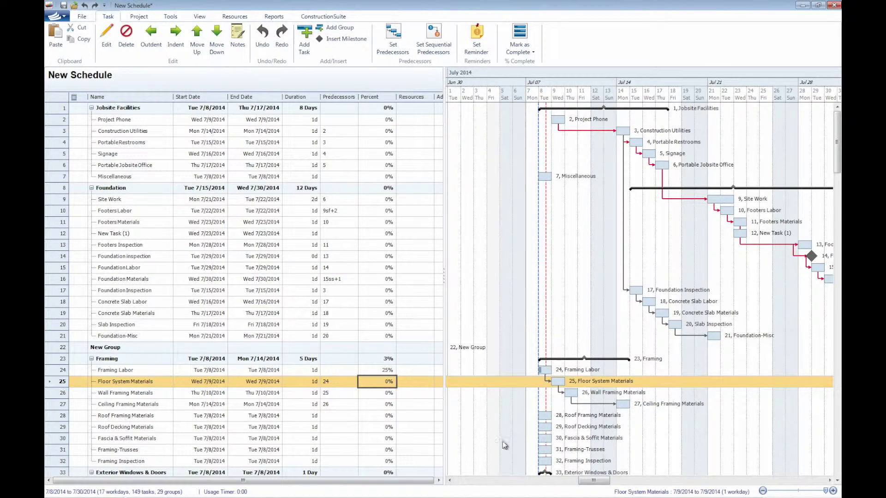
text(50)
key(Return)
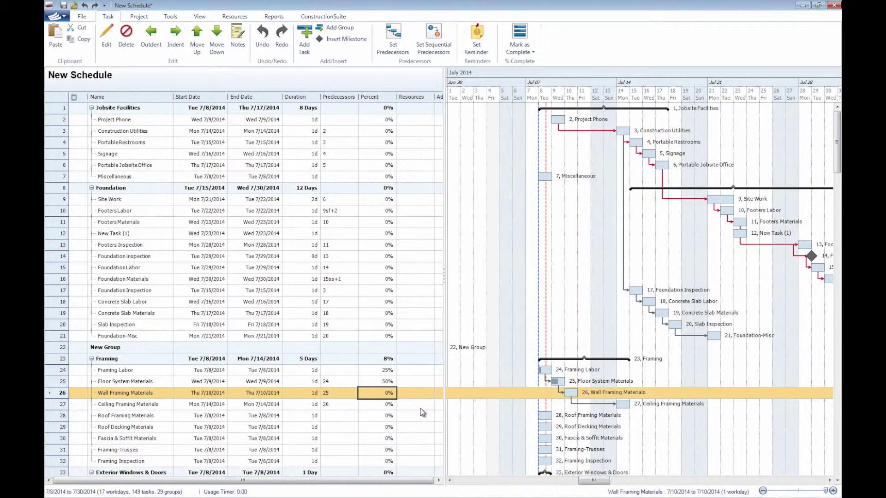
text(100)
key(Return)
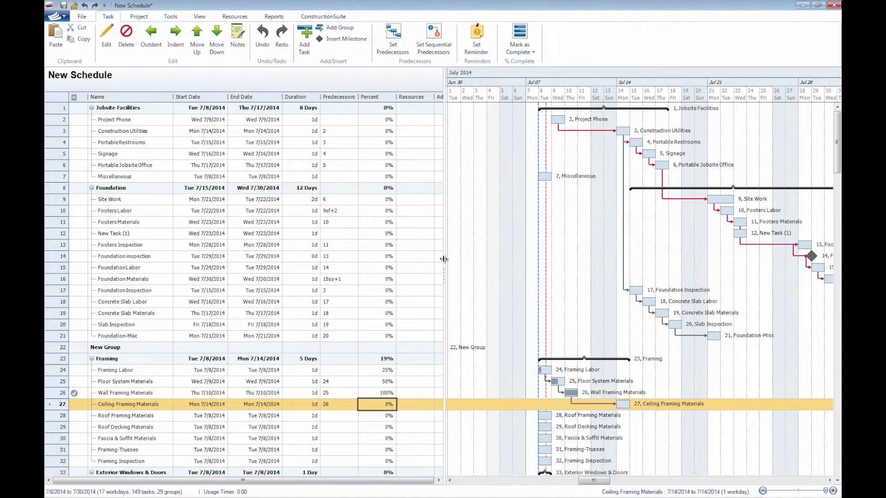
Step: Assign Ajax Supply to Wall Framing Materials, accept the scheduling conflict, and save
click(412, 396)
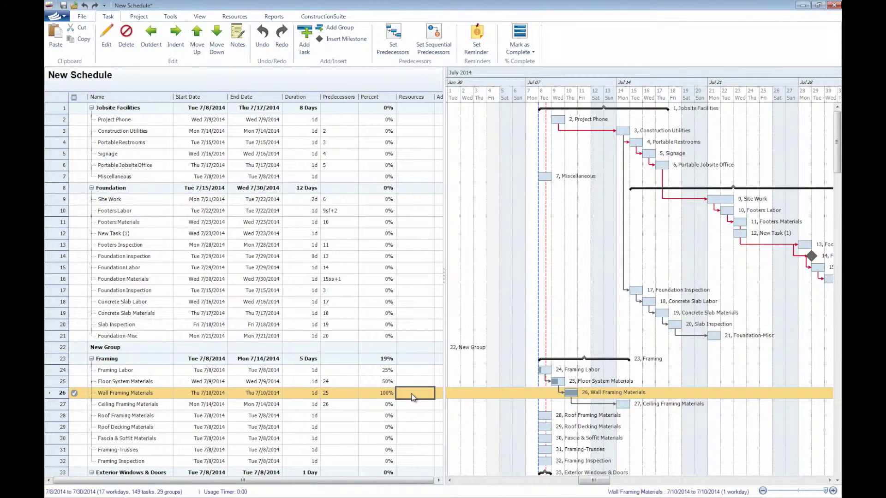
double_click(412, 396)
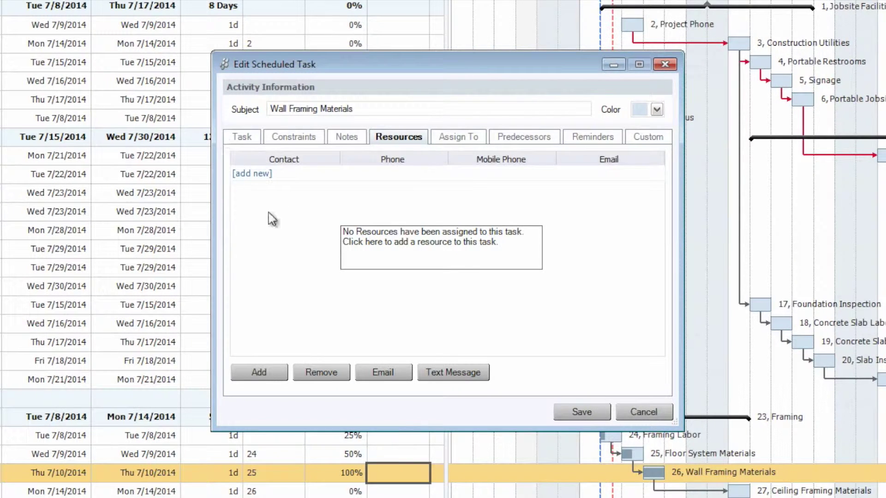
click(255, 173)
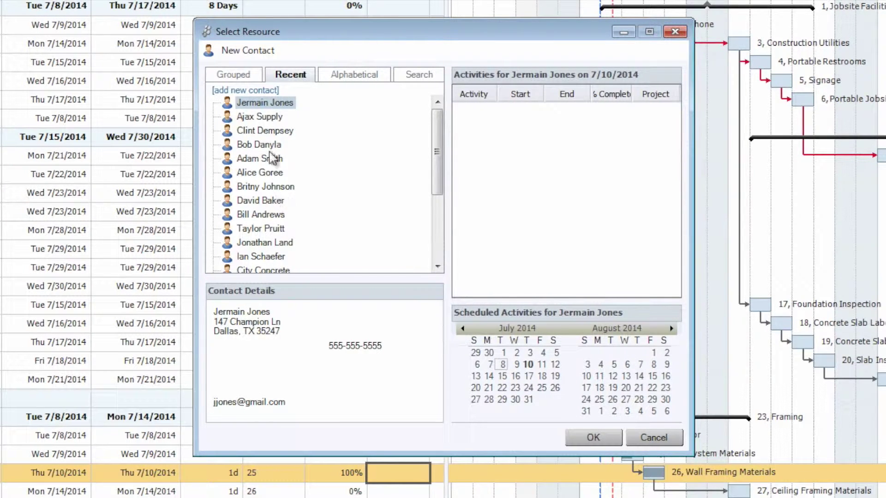
click(272, 119)
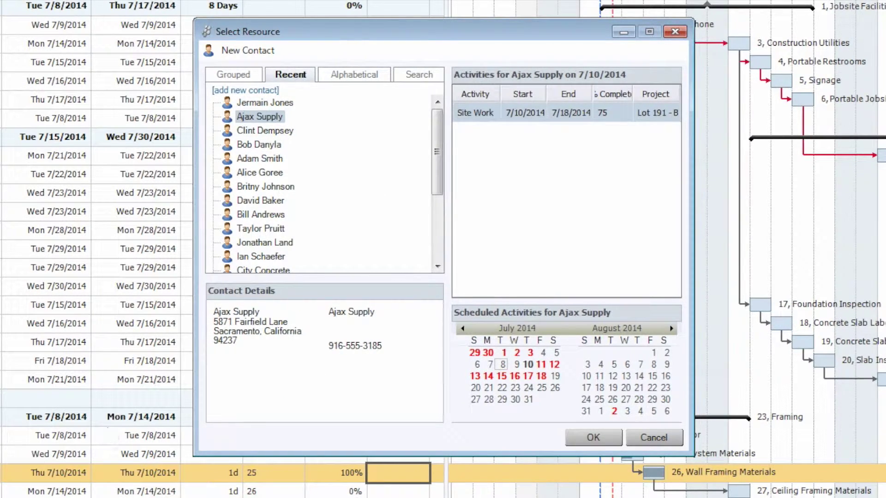
click(594, 438)
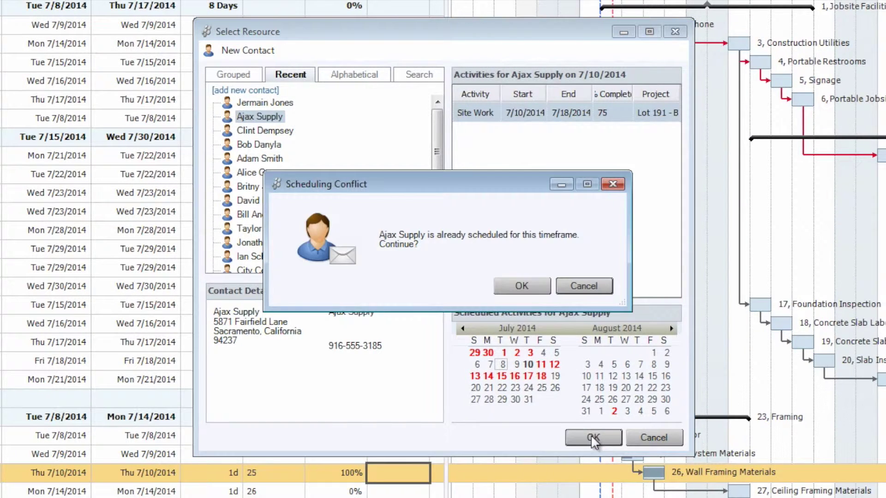
click(530, 294)
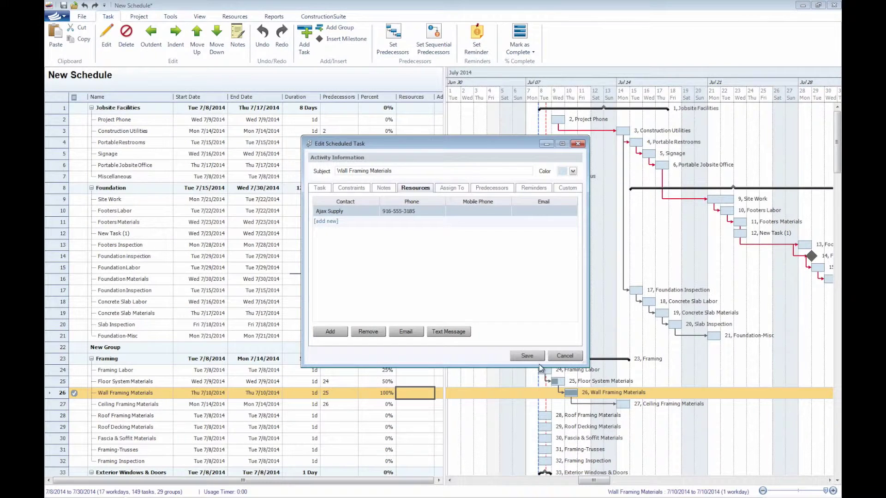
click(528, 356)
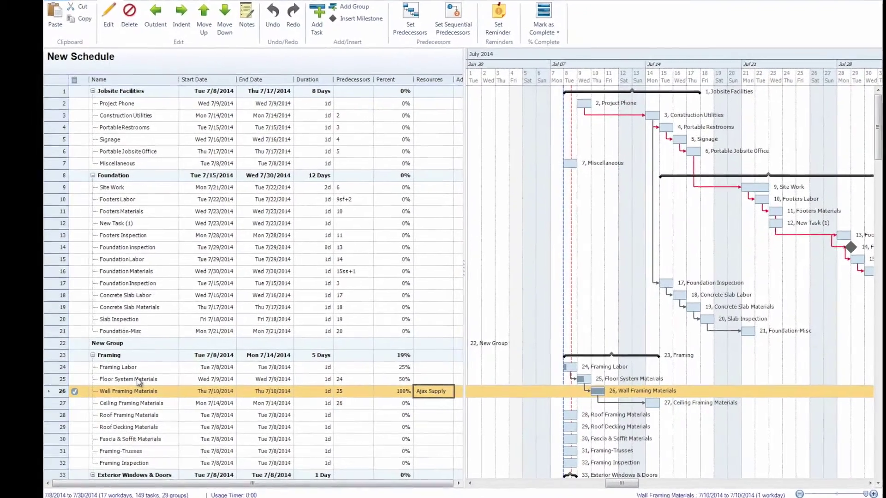
right_click(135, 381)
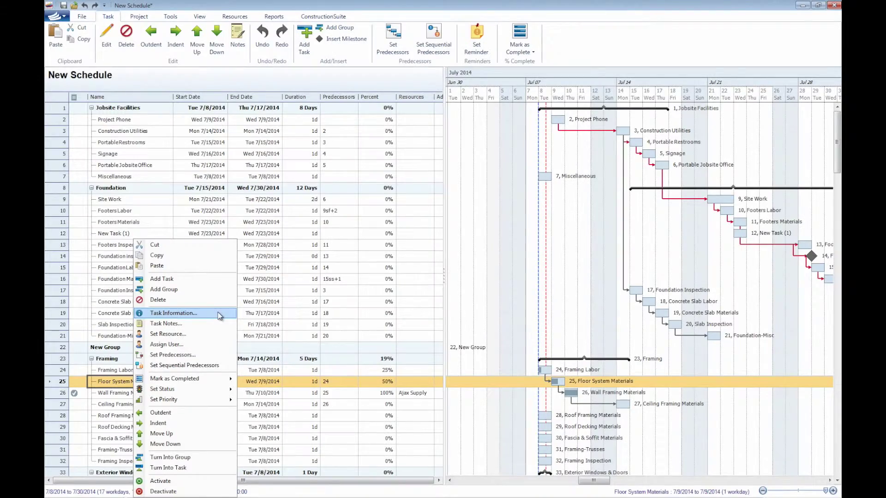
click(220, 313)
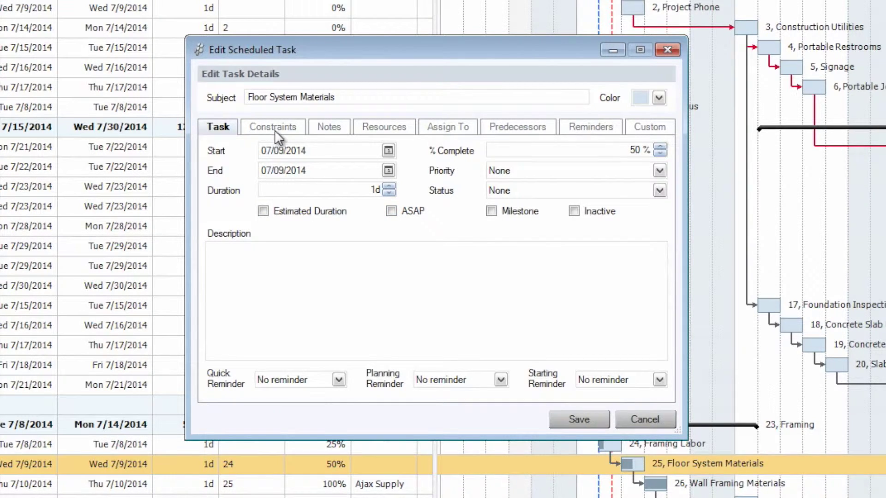
click(275, 129)
click(330, 134)
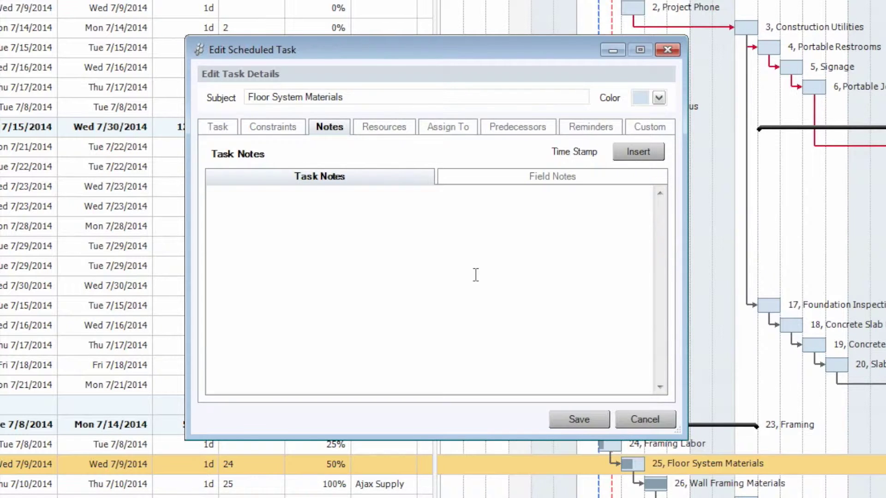
click(406, 129)
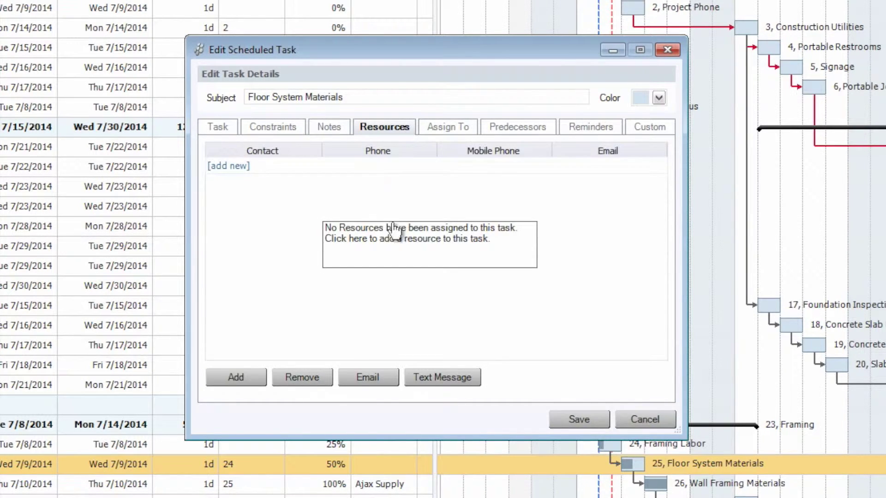
click(462, 133)
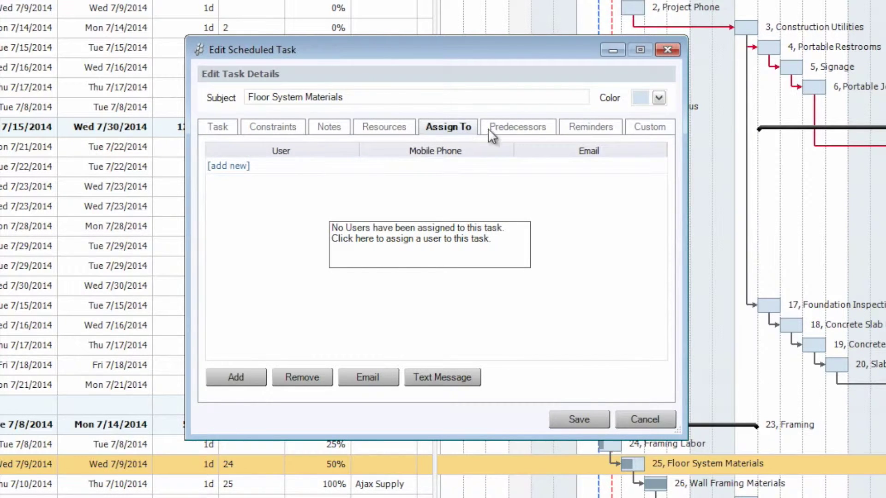
click(519, 135)
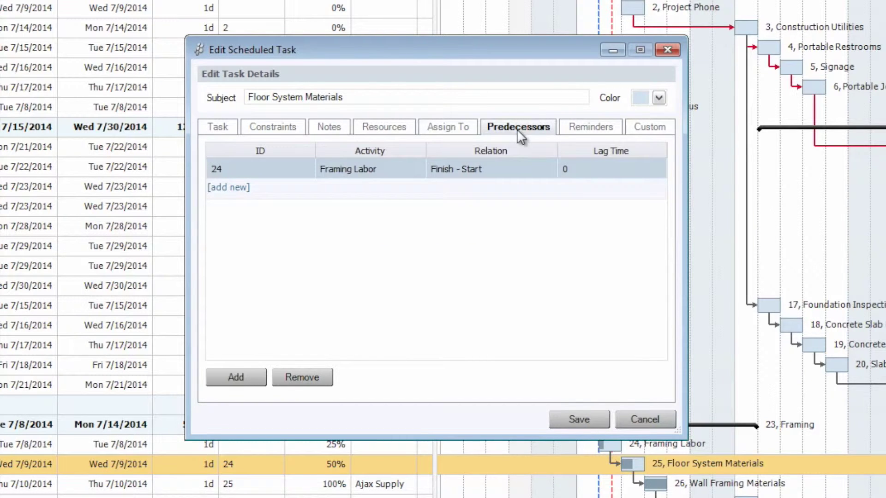
click(606, 134)
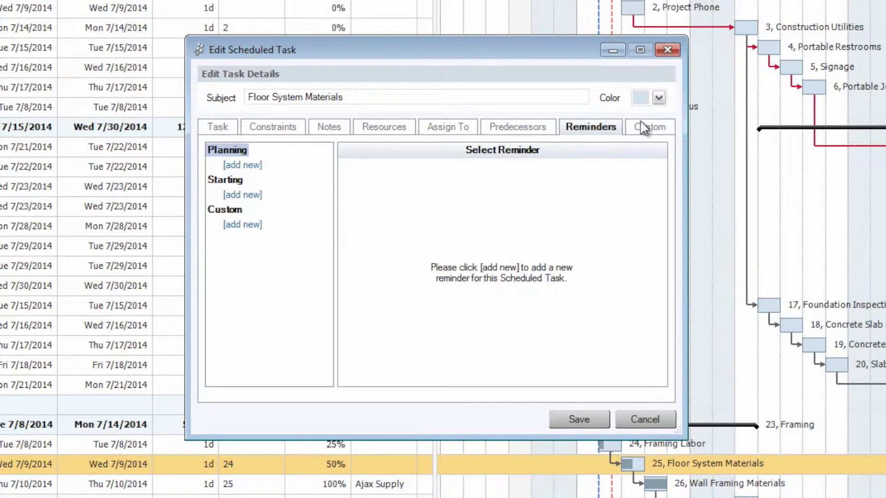
click(645, 135)
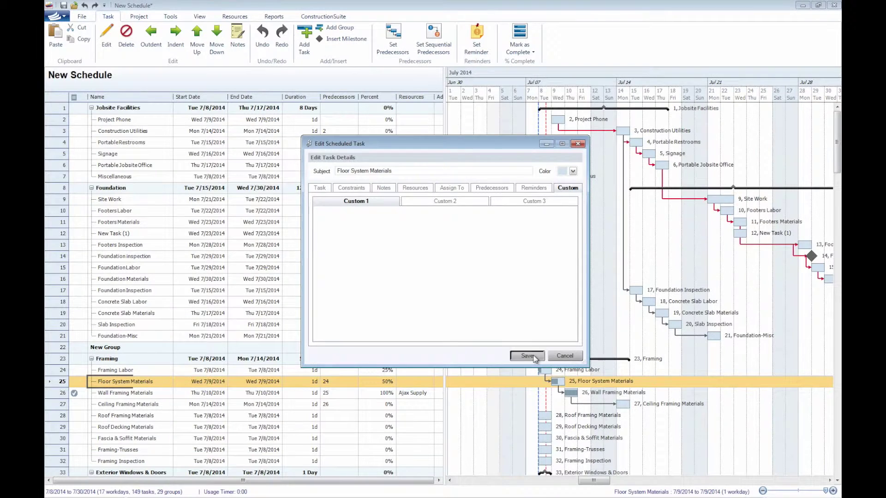
click(579, 420)
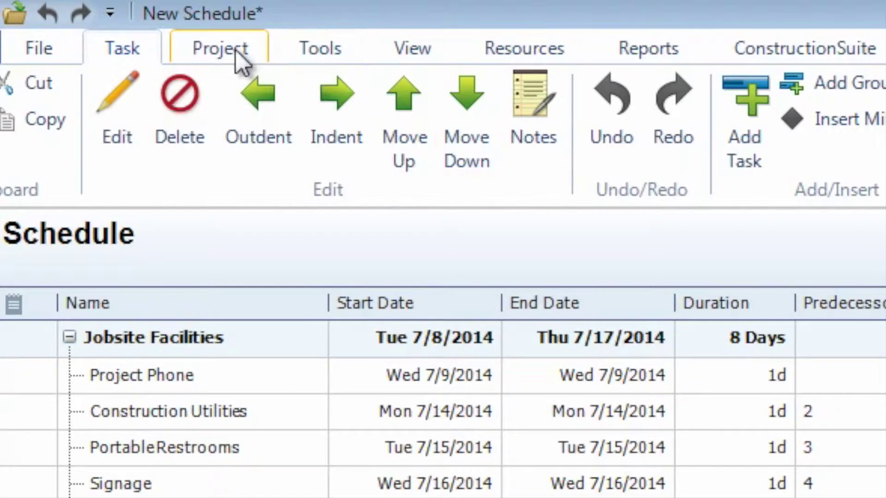
Step: Save a baseline of the schedule labelled 7/8/2014
click(236, 52)
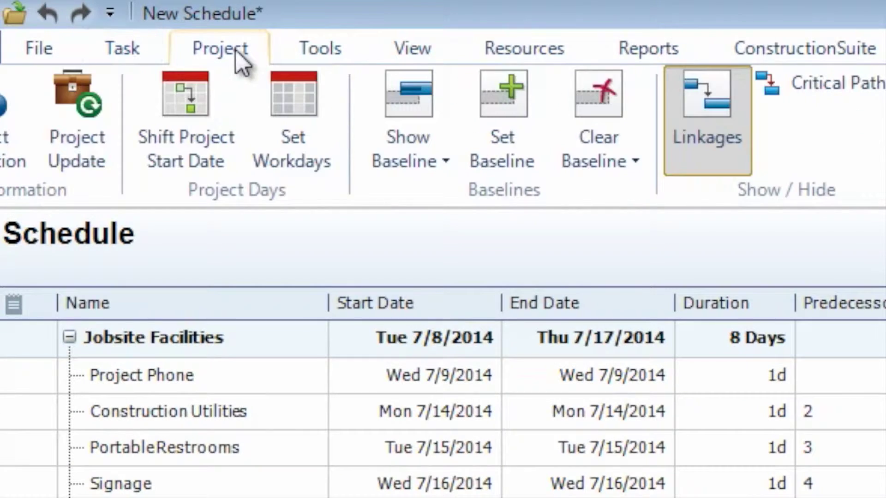
click(507, 159)
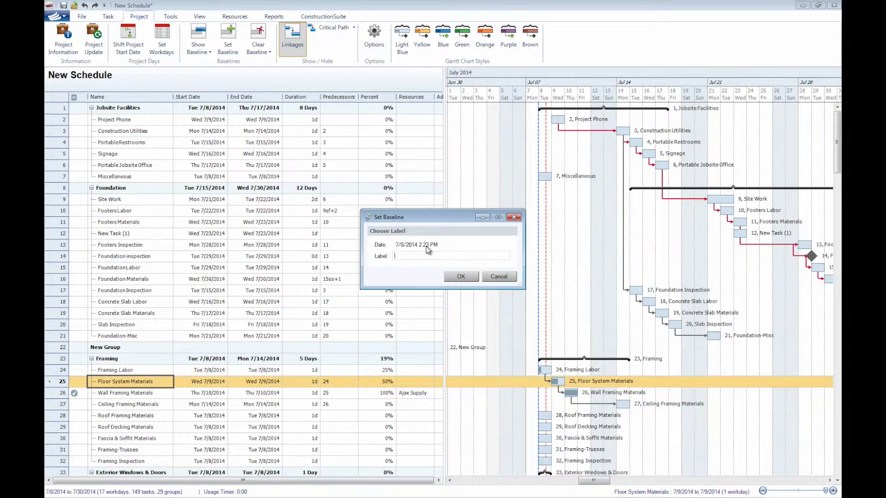
text(7/8/2014)
click(463, 279)
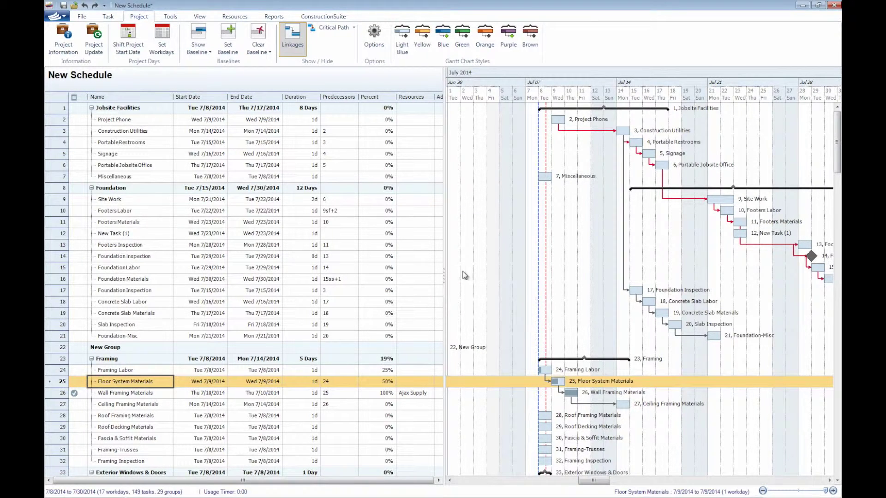
Step: Shift the project start forward in days so it begins Fri 7/11/2014
click(139, 53)
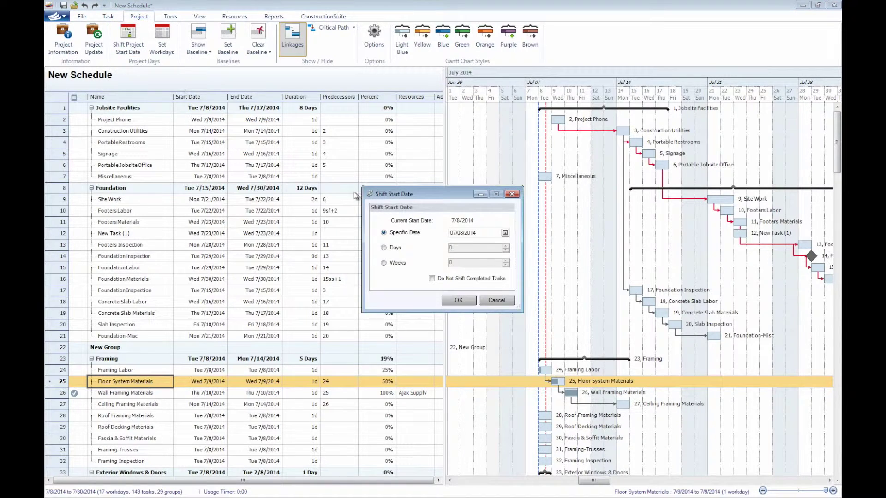
click(383, 248)
click(506, 245)
click(506, 245)
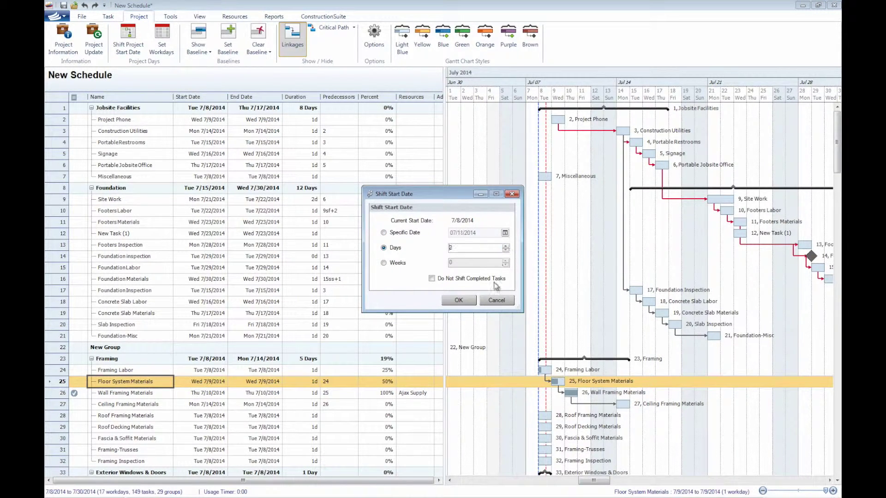
click(472, 298)
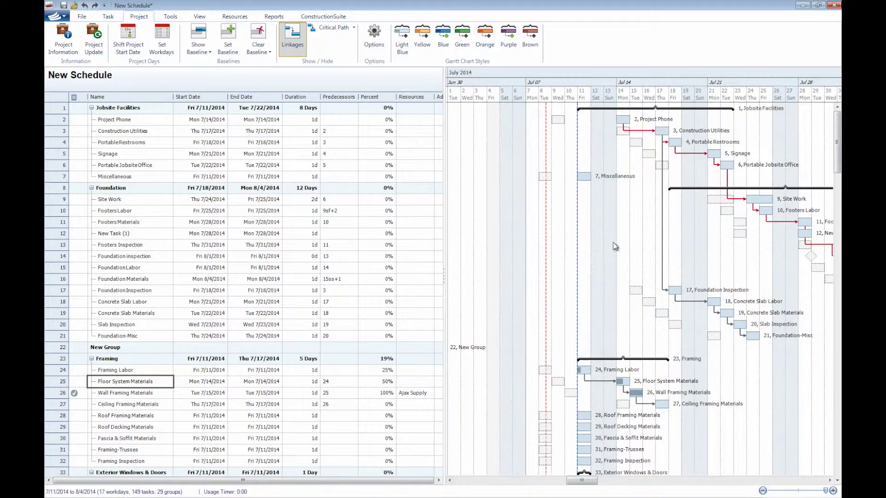
drag(631, 248, 547, 249)
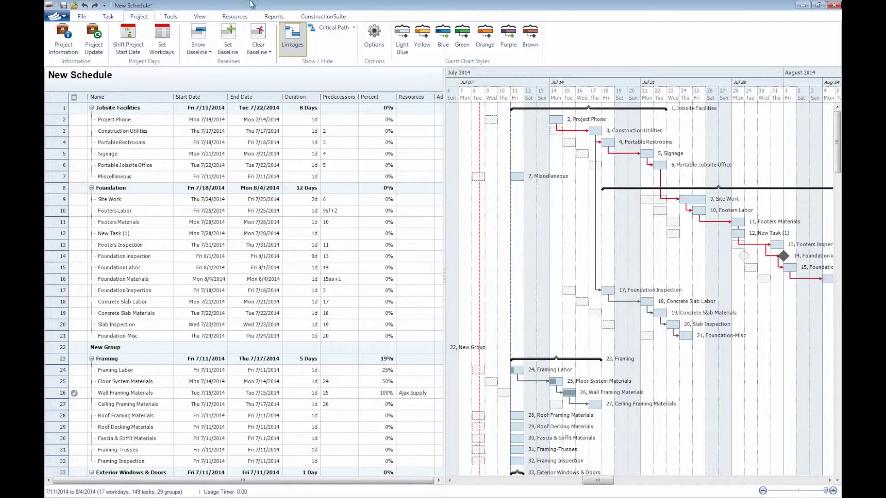
Step: Show the Reports ribbon options above the 7/11–8/4/2014 schedule
click(274, 16)
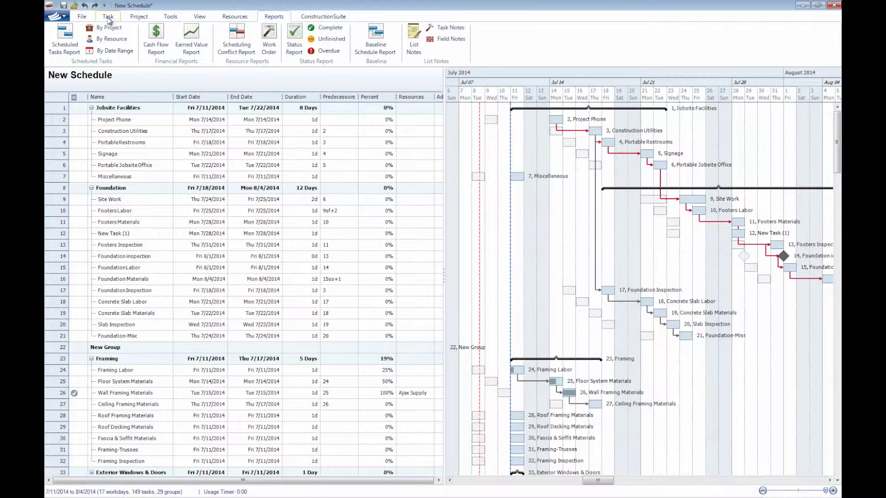
Step: Show the File commands for saving, printing, exporting and importing the schedule
click(88, 18)
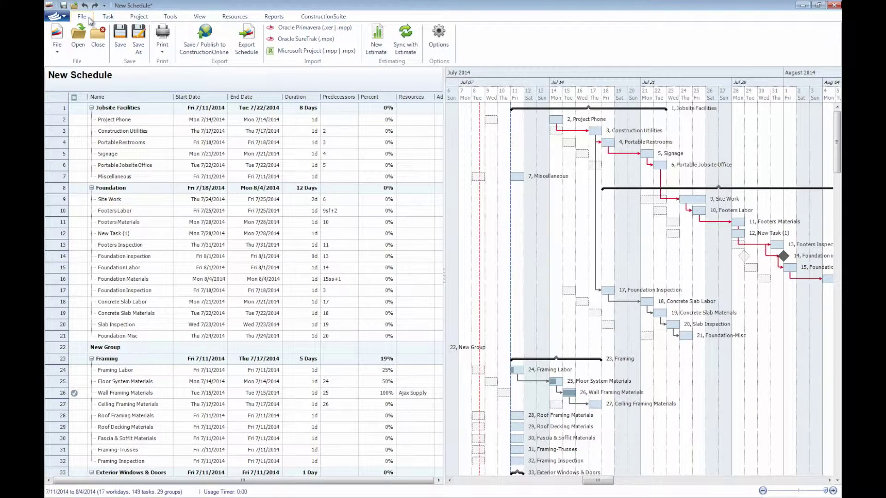